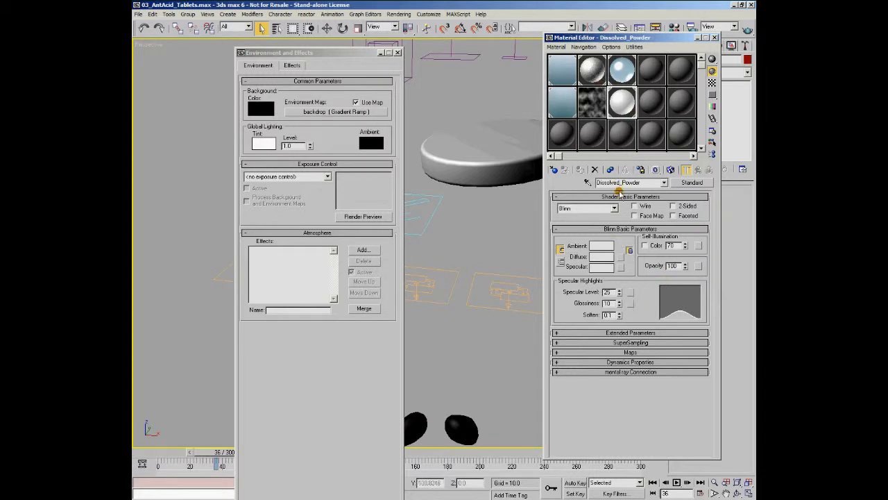
Examine the White_Tablet material's Mix bump map and its Falloff self-illumination map.
left_click(593, 70)
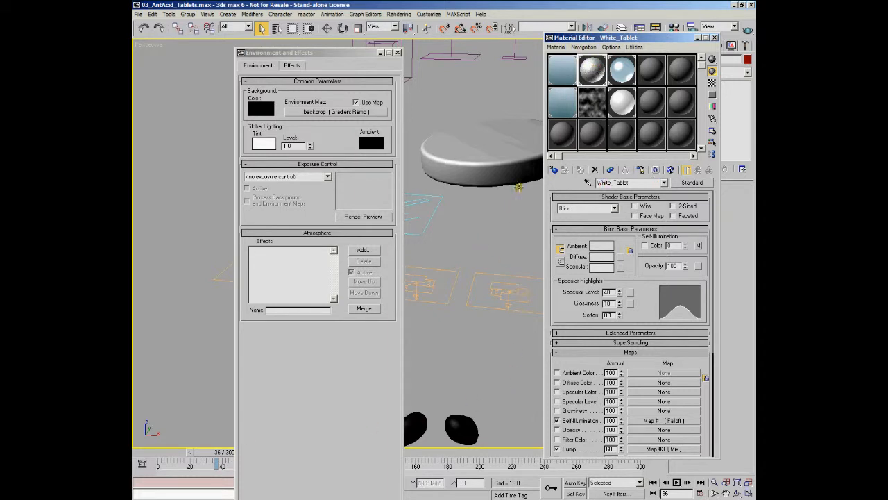
left_click(509, 162)
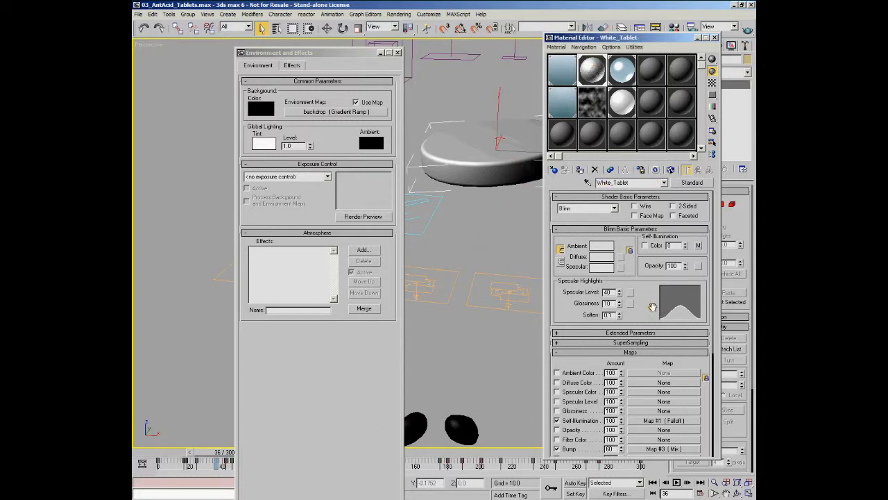
left_click_drag(652, 306, 652, 238)
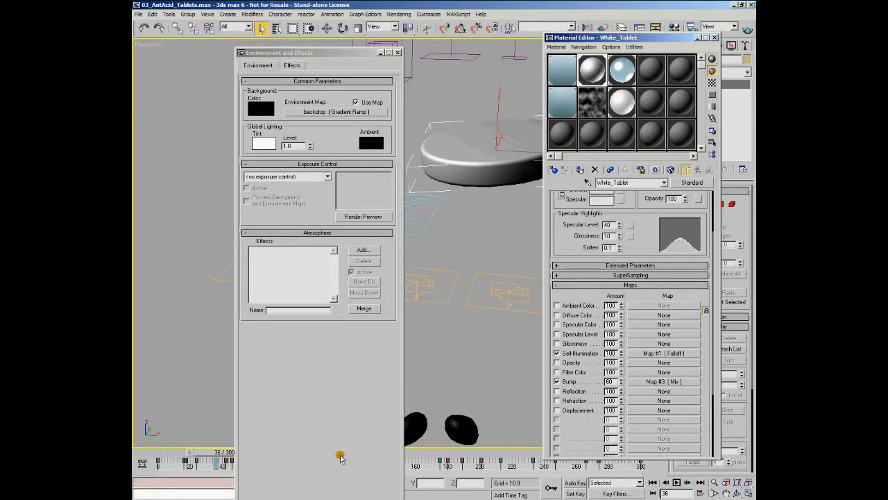
left_click(655, 383)
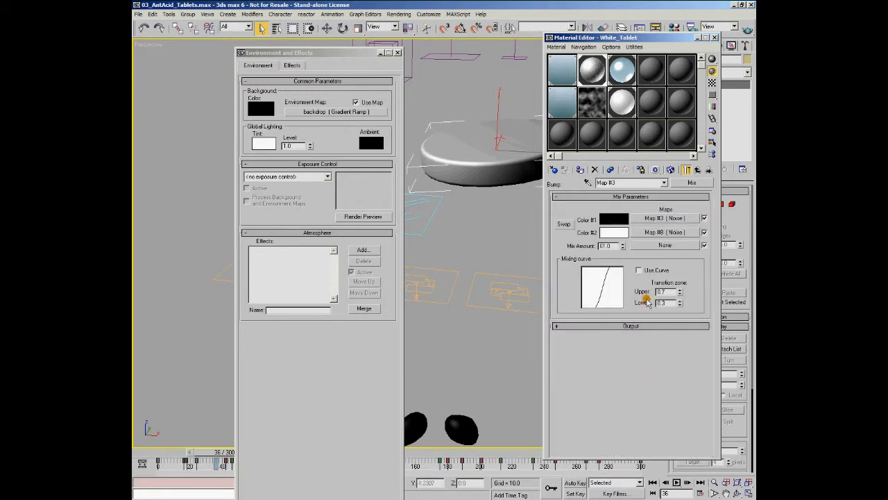
left_click(698, 171)
left_click(662, 356)
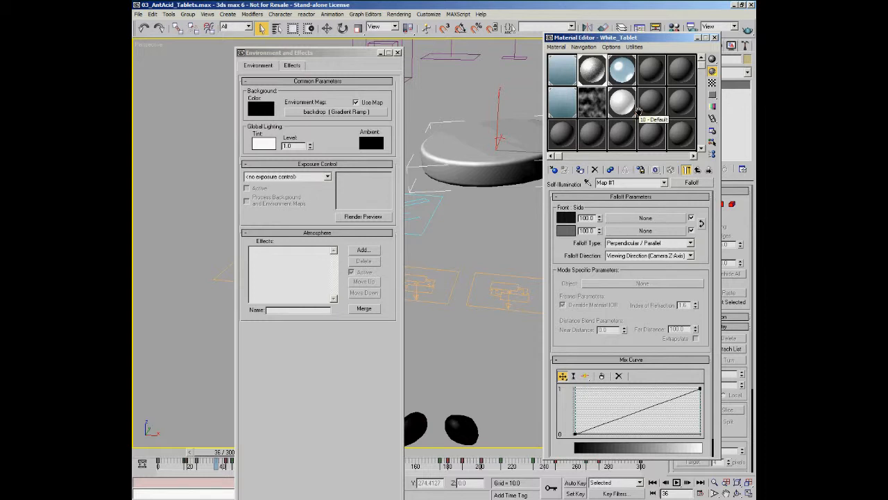
left_click(697, 169)
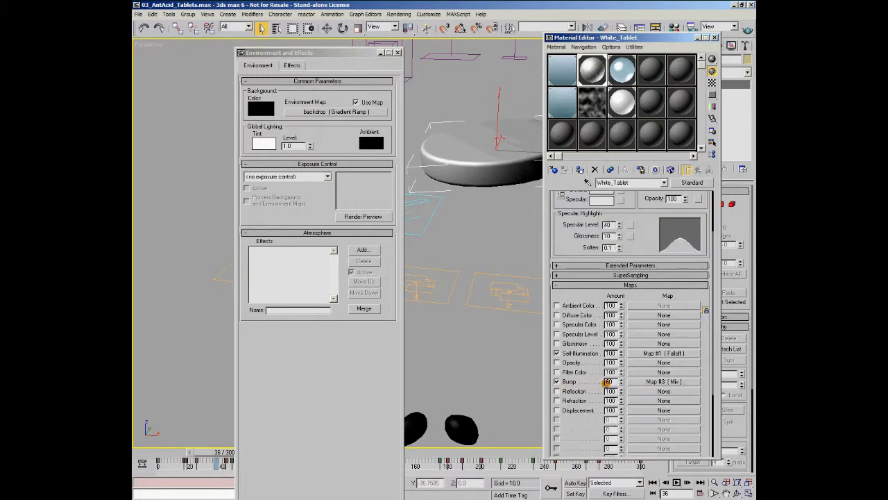
Open the Color #1 Noise map inside White_Tablet's bump Mix map and examine its noise and output settings.
left_click(643, 382)
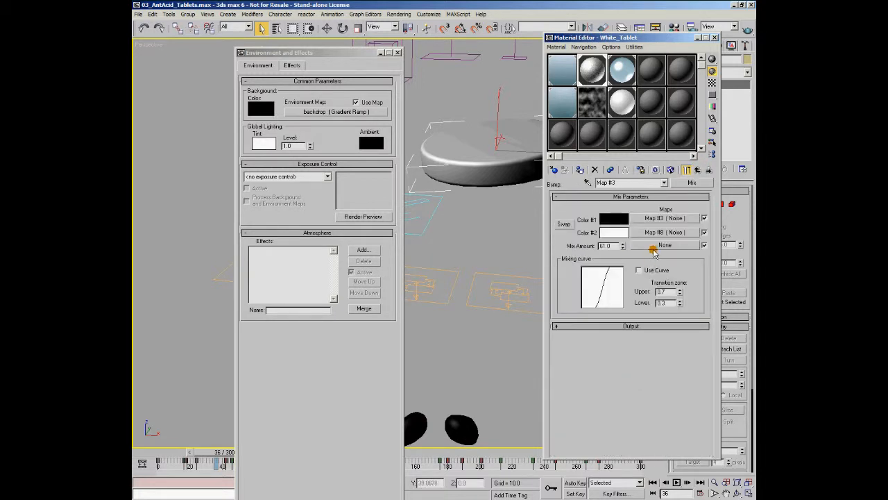
left_click(664, 218)
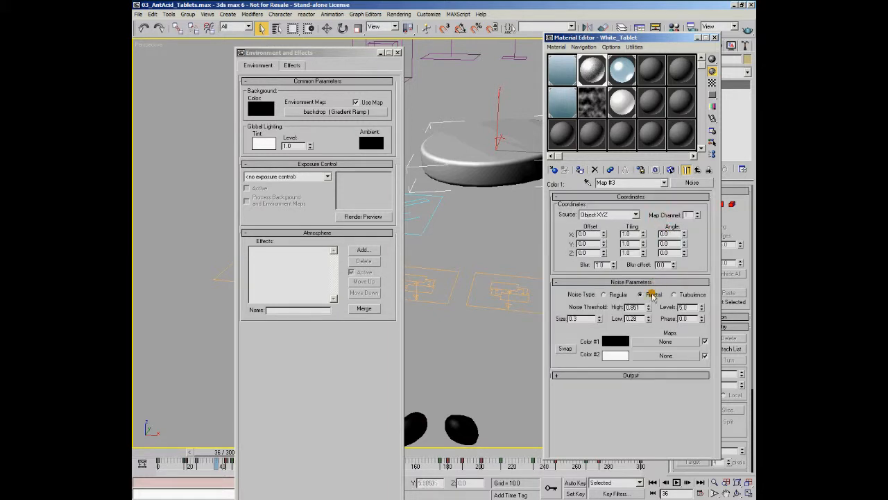
left_click(670, 375)
left_click_drag(672, 284, 666, 326)
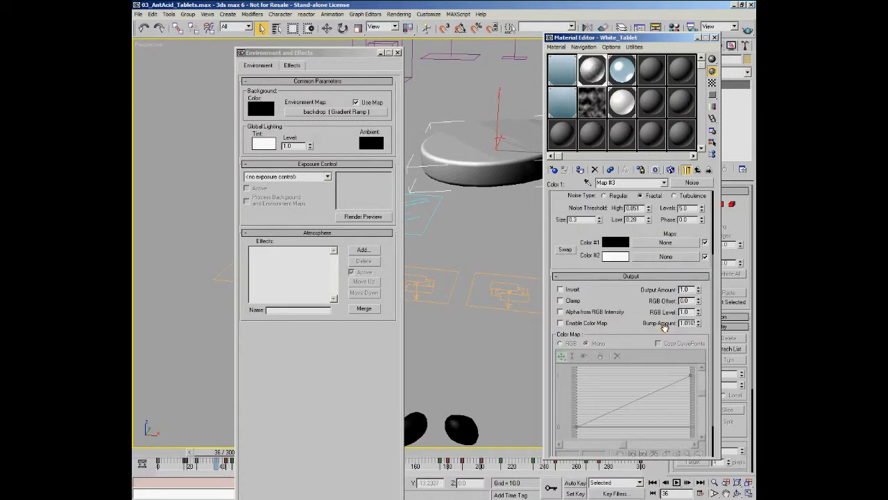
Close the Environment and Effects window and rewind the animation to frame 0.
left_click(398, 53)
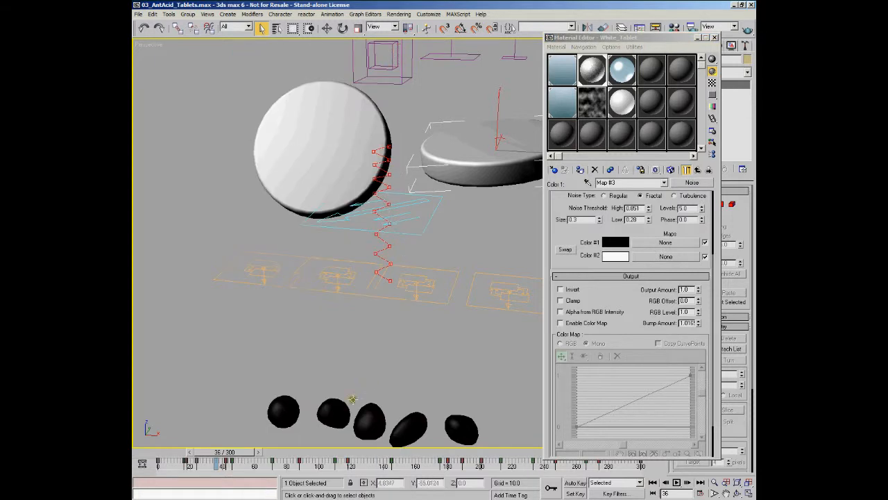
left_click_drag(221, 452, 161, 453)
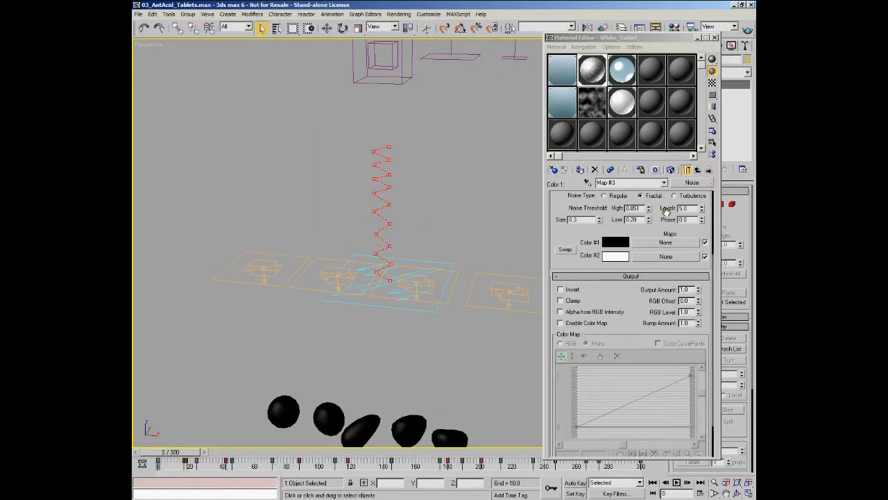
Scrub to frame 96 to examine the Color #2 Noise map's animated High threshold, and close the Material Editor.
scroll(666, 209, "up", 2)
left_click(709, 170)
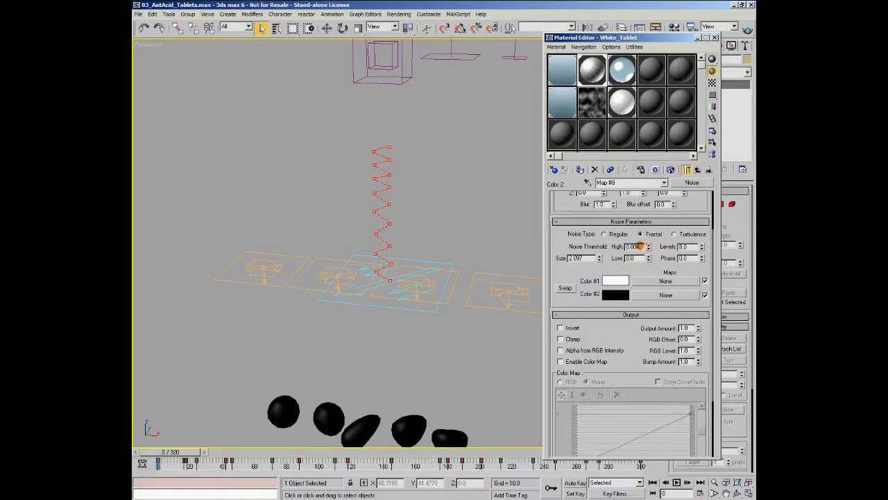
left_click_drag(173, 452, 279, 452)
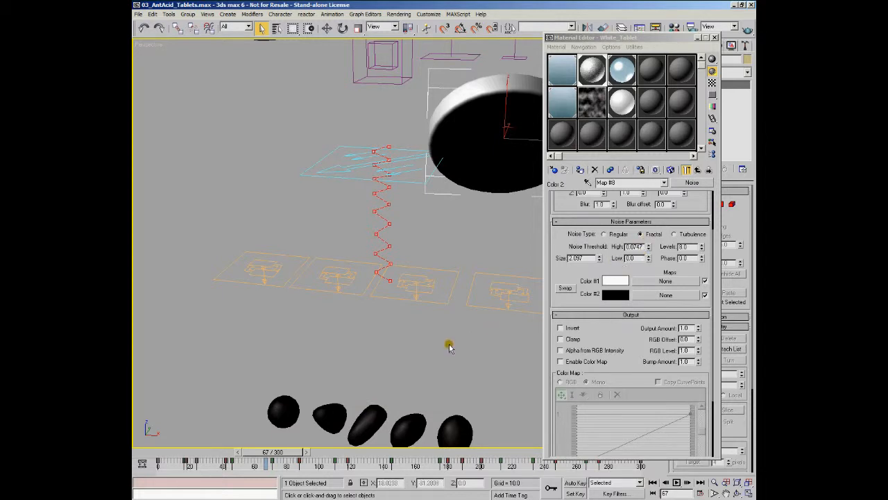
left_click_drag(161, 455, 308, 459)
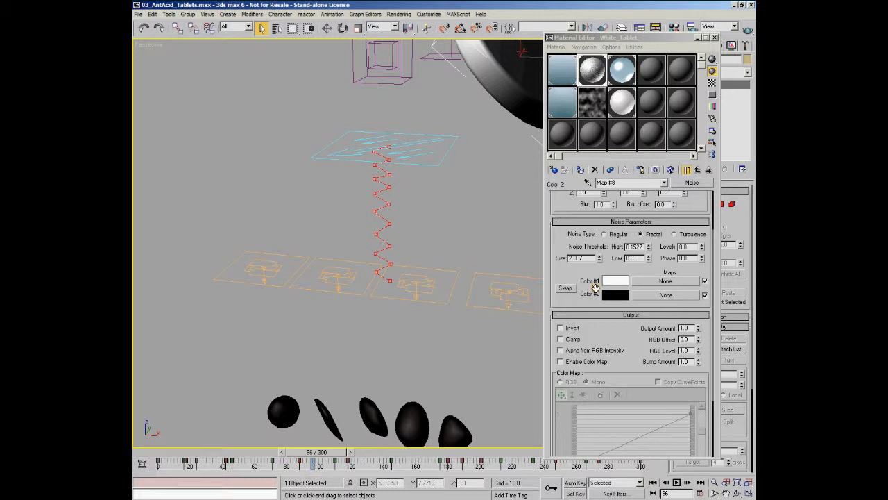
scroll(698, 200, "up", 4)
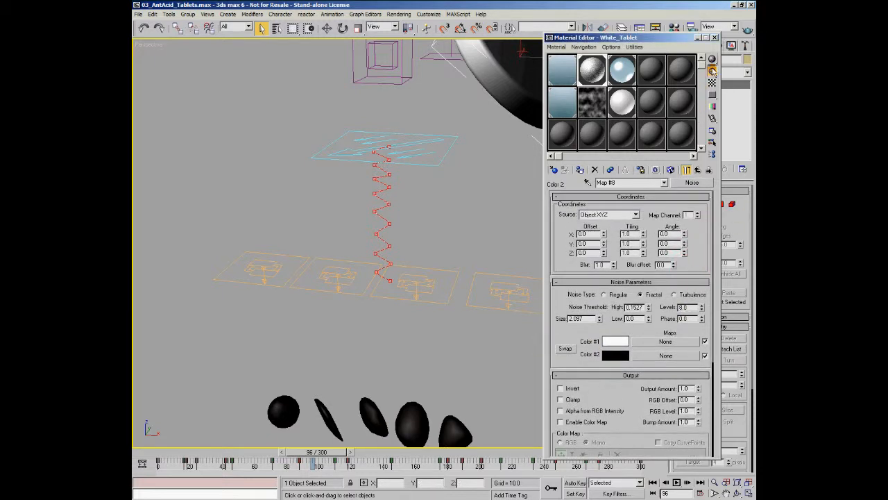
left_click(714, 37)
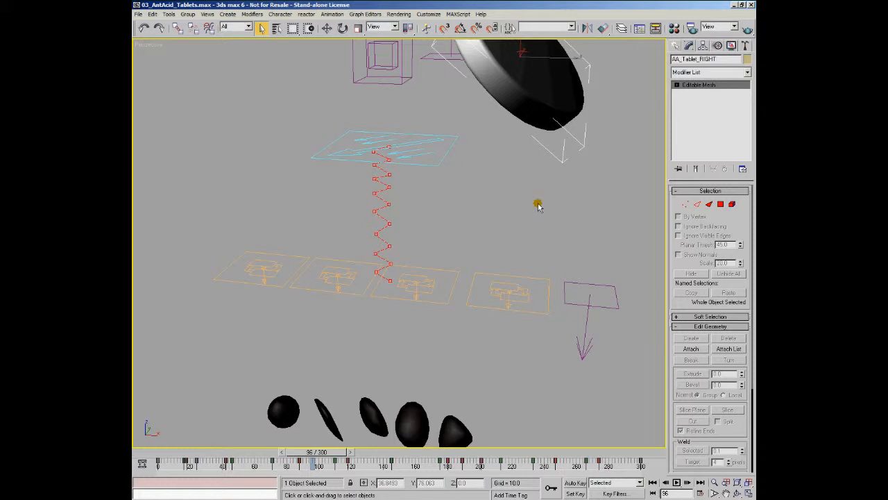
Open Particle View and enable the AA_Tablets_Init_Bubles_LEFT particle flow at frame 0.
key("6")
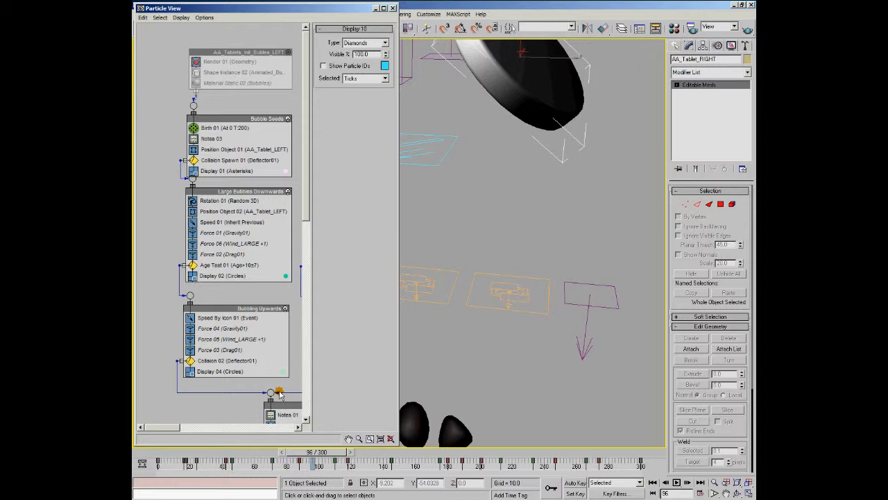
middle_click_drag(586, 255, 542, 277, "alt")
left_click_drag(542, 276, 543, 288, "alt")
left_click(159, 453)
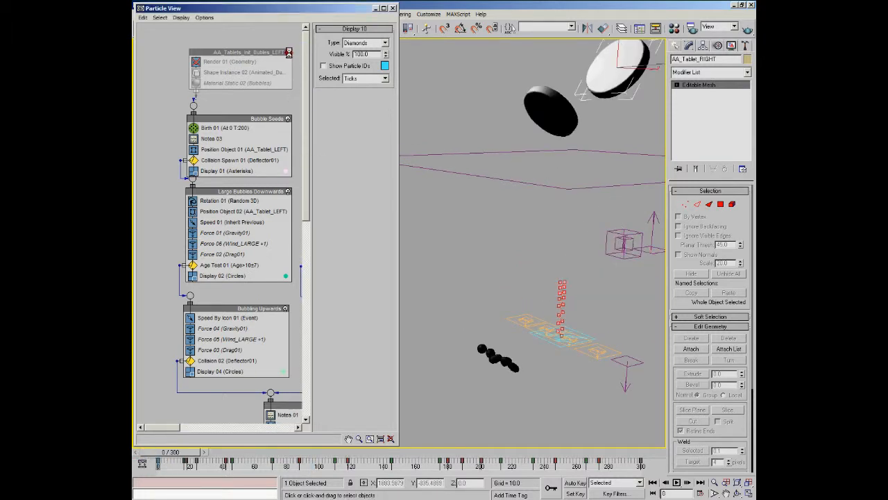
middle_click_drag(570, 188, 555, 195)
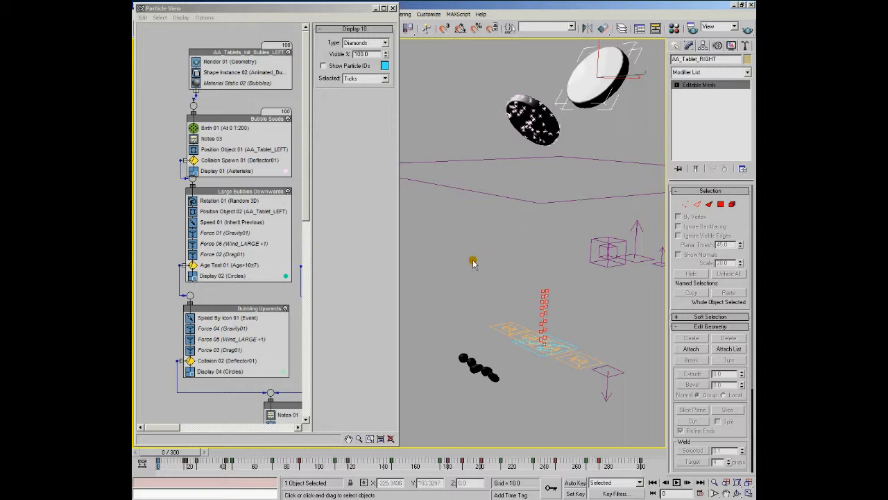
Step through the first seven frames several times to examine how the left tablet's seed particles spawn bubbles.
key("period")
key("period")
key("period")
key("period")
key("period")
key("period")
key("period")
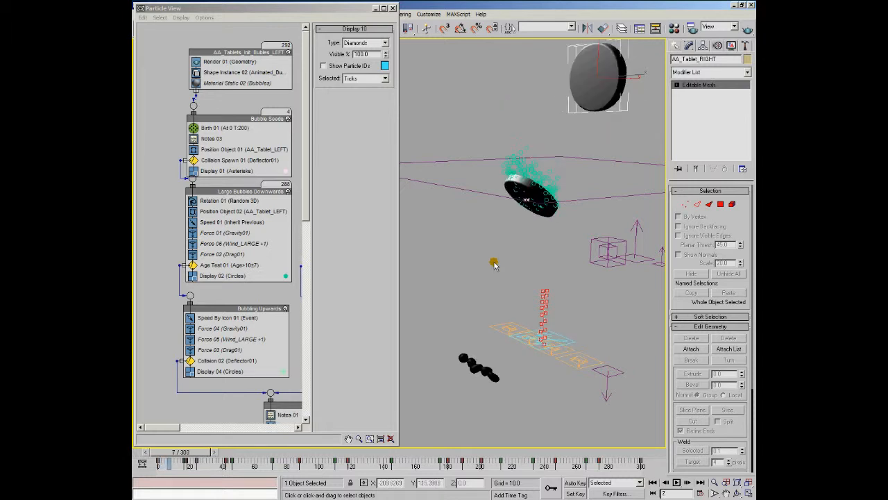
key("Home")
key("period")
key("period")
key("period")
key("period")
key("period")
key("period")
key("period")
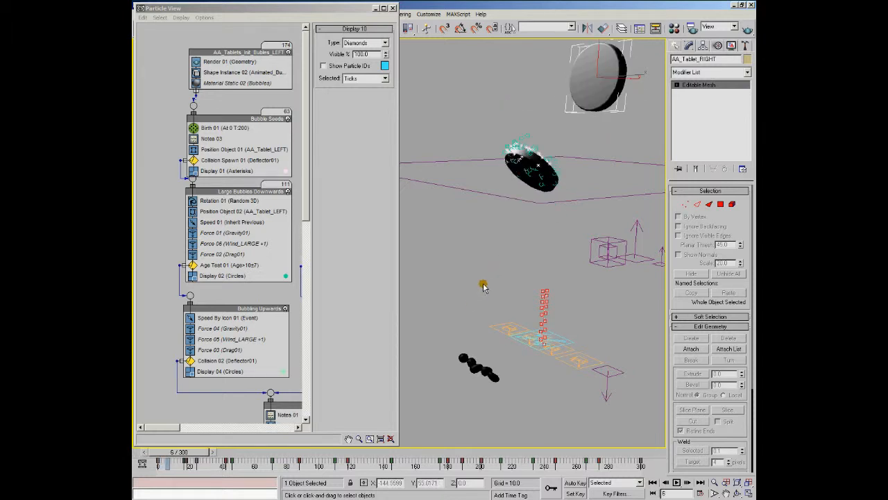
key("Home")
key("period")
key("period")
key("period")
key("period")
key("period")
key("period")
key("period")
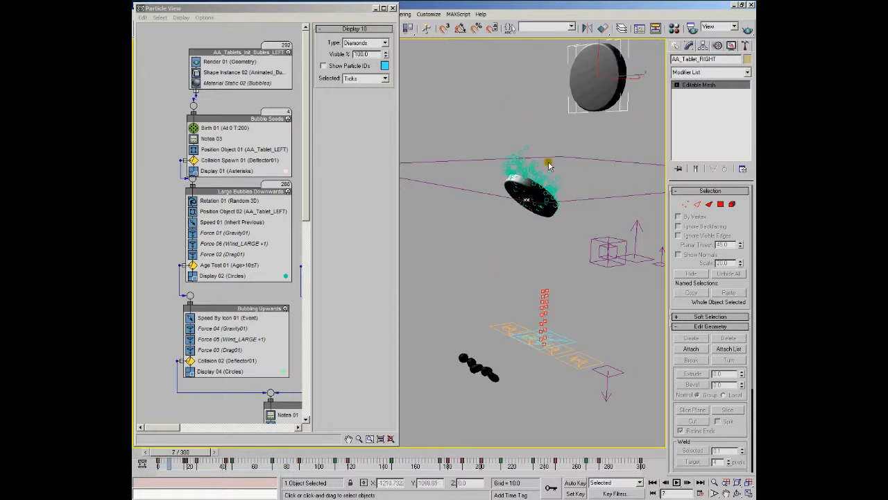
Advance the animation to frame 12 to examine the bubble cloud around the left tablet from a lower angle.
middle_click_drag(576, 238, 564, 262, "alt")
key("period")
key("period")
key("period")
key("period")
key("period")
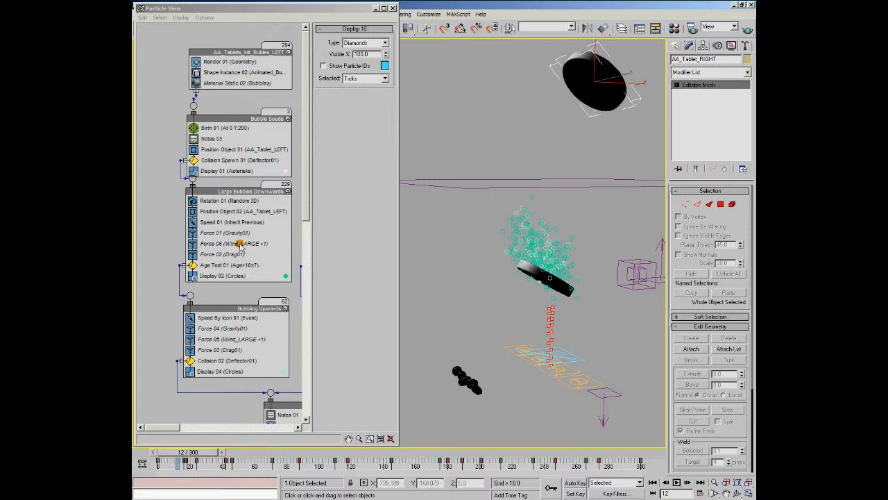
Advance to frame 18 and review the settings of Position Object 02, Position Object 01 and Collision Spawn 01.
left_click(237, 212)
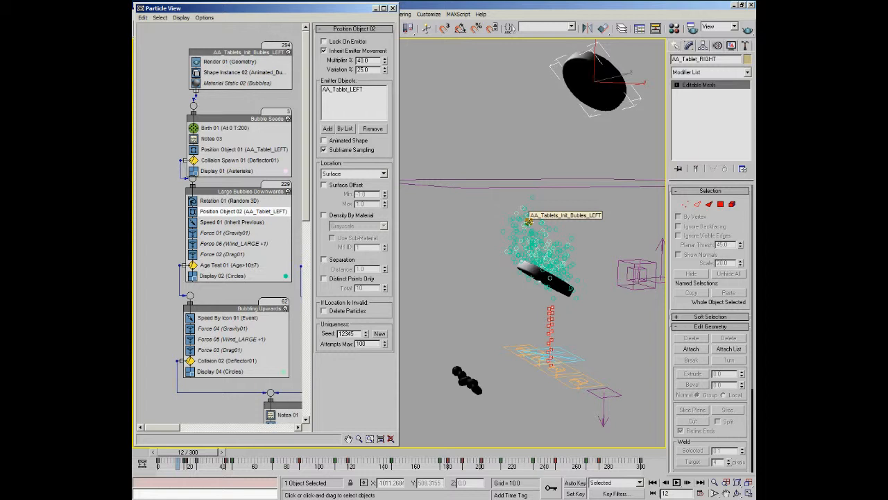
mouse_move(180, 457)
left_mouse_down()
mouse_move(157, 458)
mouse_move(192, 465)
left_mouse_up()
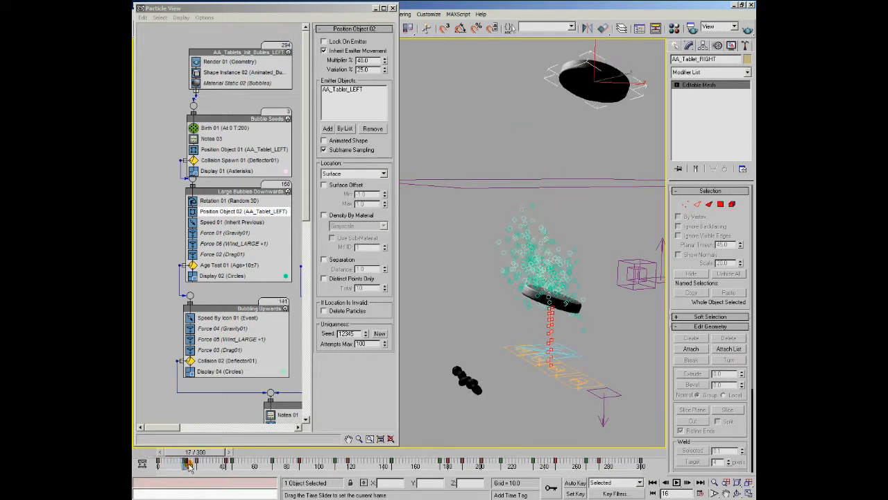
left_click(225, 149)
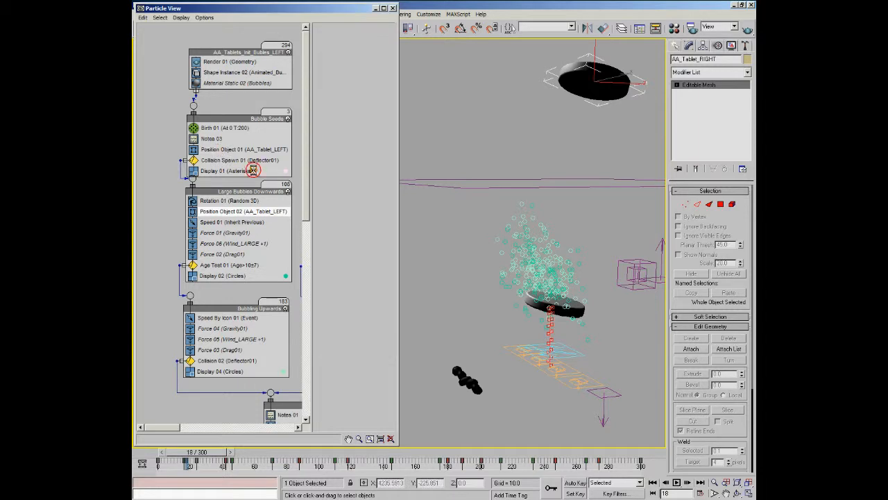
left_click(243, 160)
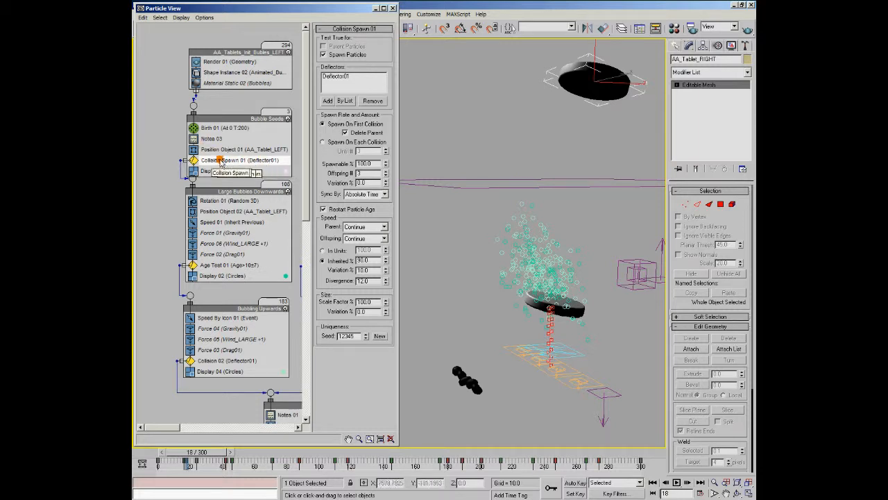
Review the rotation, position and speed operators of the Large Bubbles Downwards event.
left_click(221, 202)
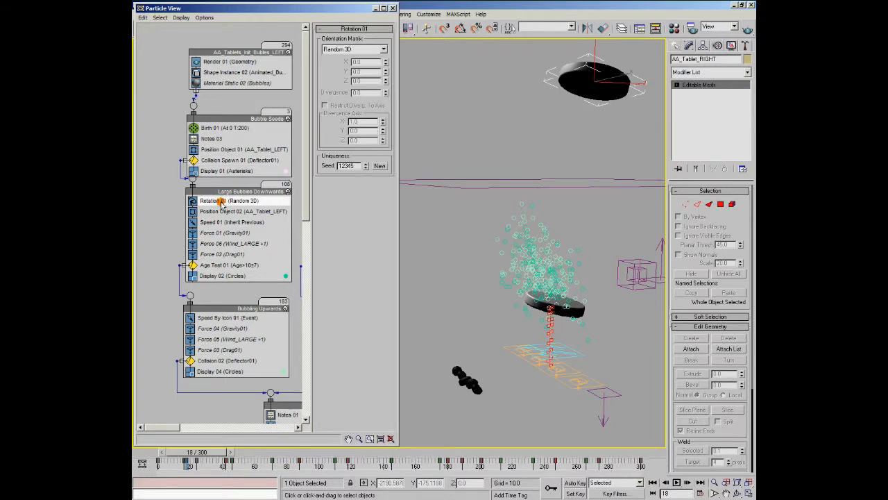
left_click(215, 212)
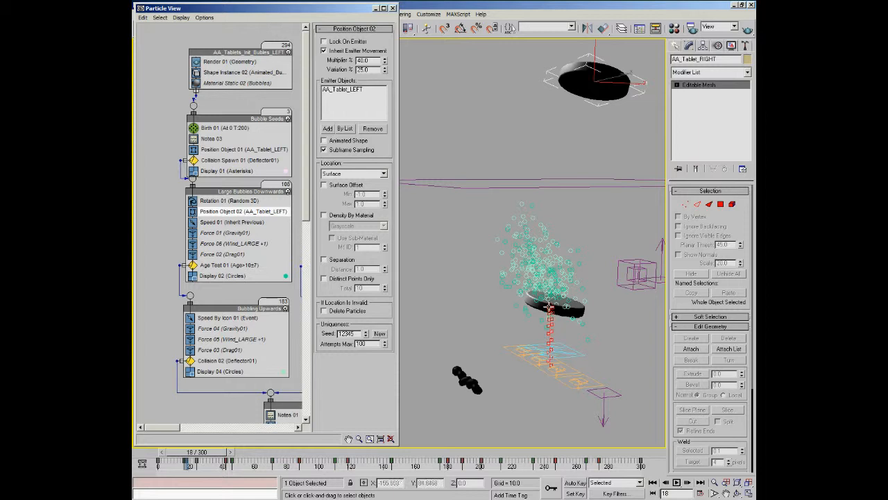
left_click(242, 223)
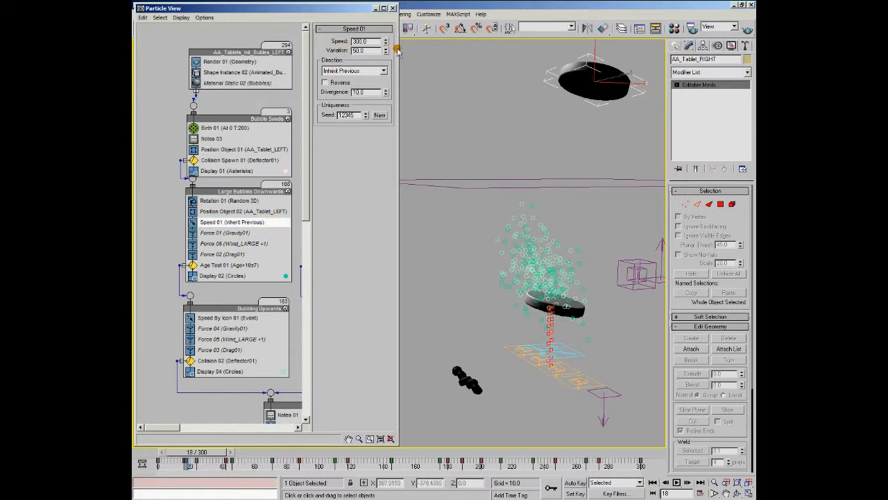
double_click(358, 42)
Review the gravity, wind and drag forces and the age test of the Large Bubbles Downwards event.
left_click(245, 234)
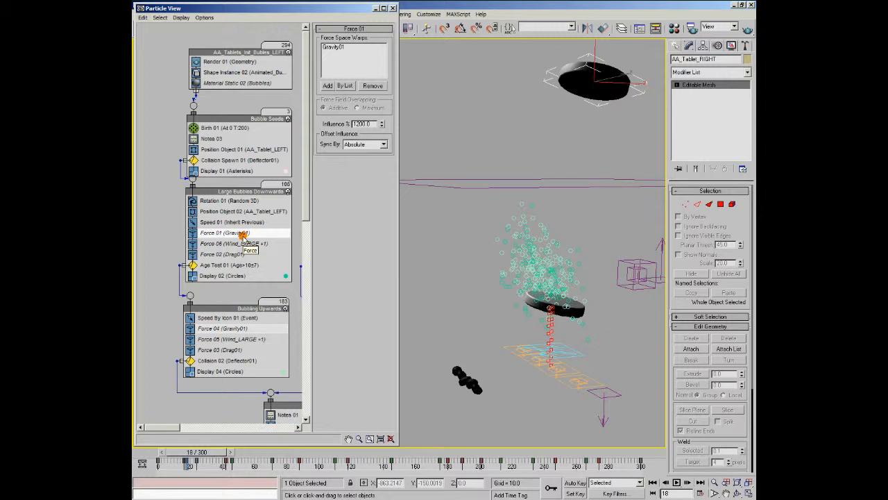
left_click(236, 244)
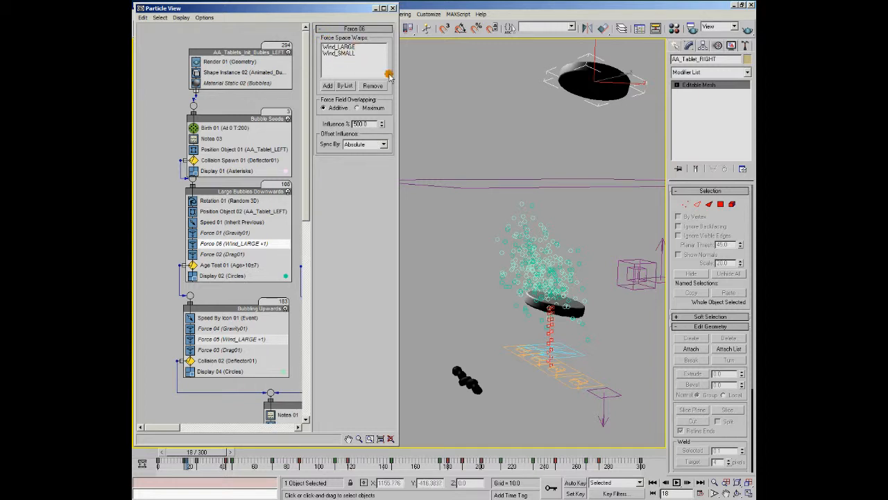
left_click(236, 256)
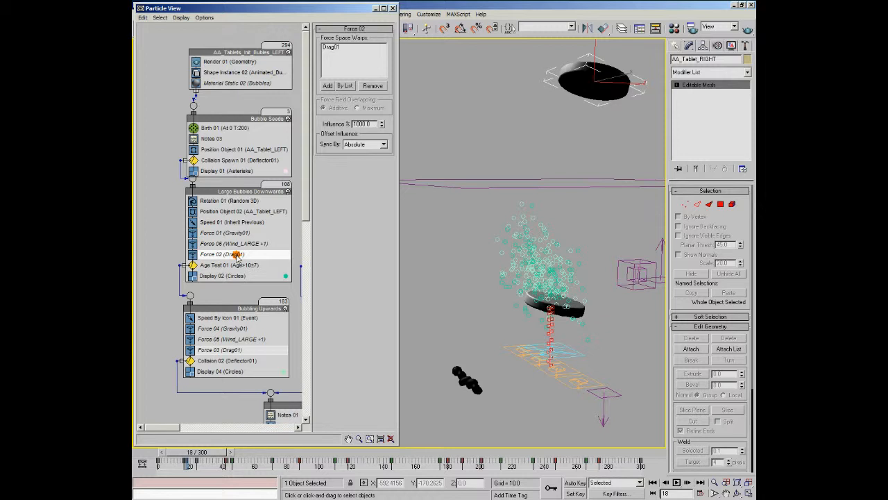
left_click(232, 265)
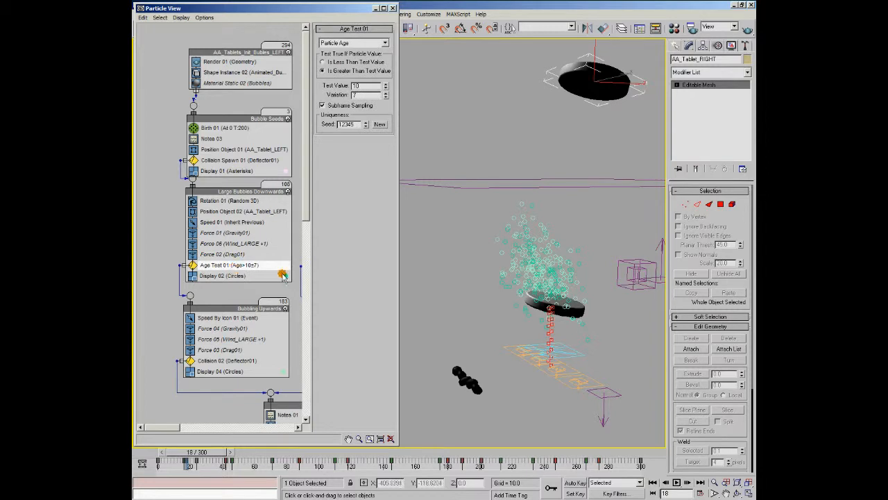